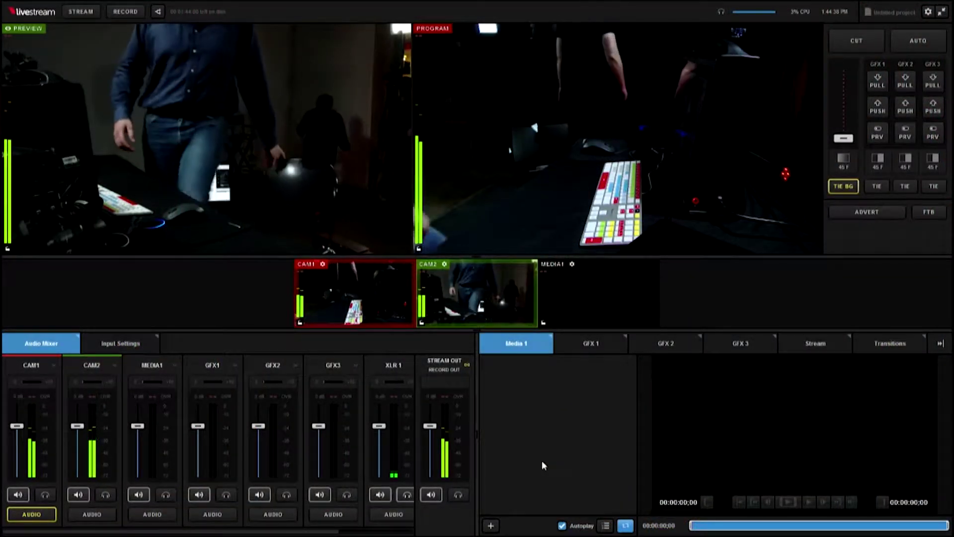
Exit full-screen so the Livestream Studio switcher sits in a window over the desktop
{"action": "left_click", "coordinate": [941, 12]}
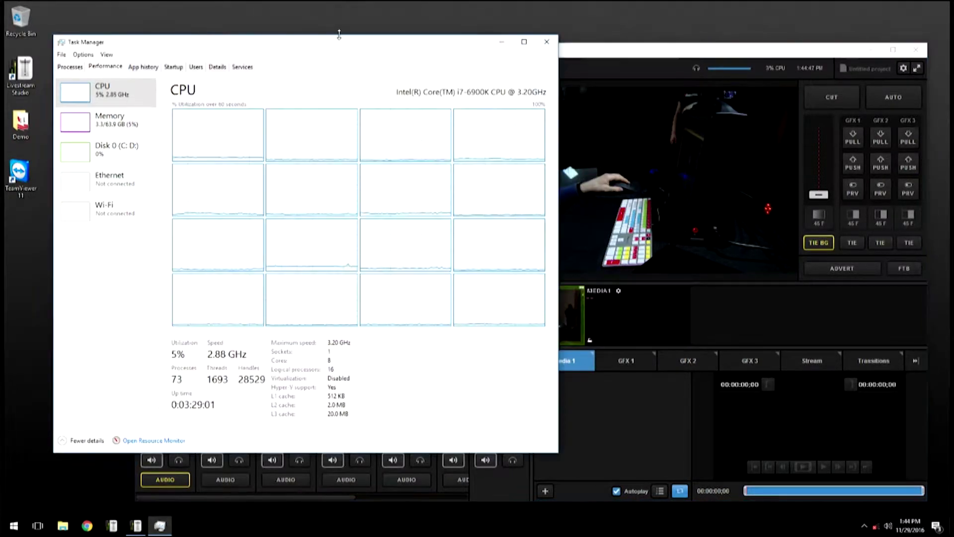
Check the CPU load in Task Manager (5% on the i7-6900K), close it, and return to full-screen
{"action": "left_click_drag", "start_coordinate": [338, 39], "coordinate": [362, 40]}
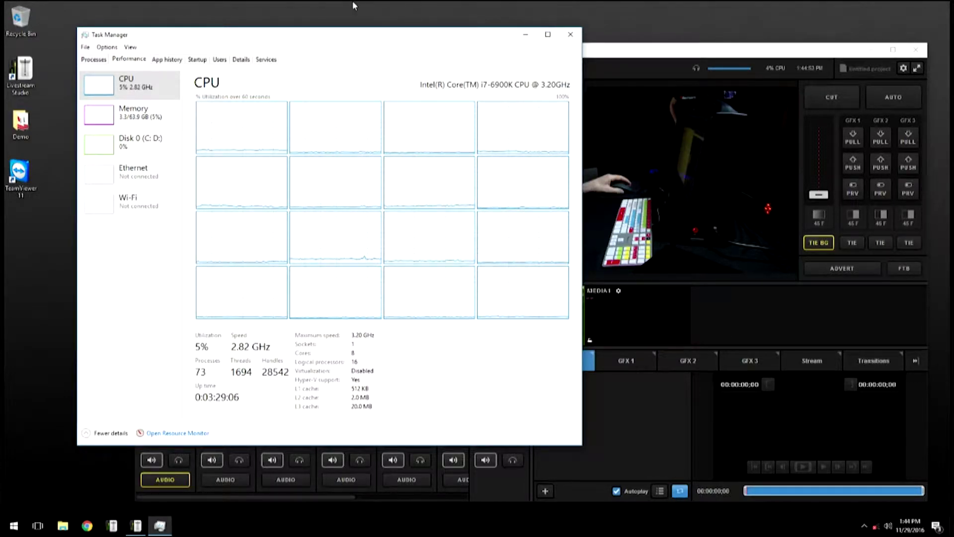
{"action": "left_click_drag", "start_coordinate": [211, 42], "coordinate": [268, 44]}
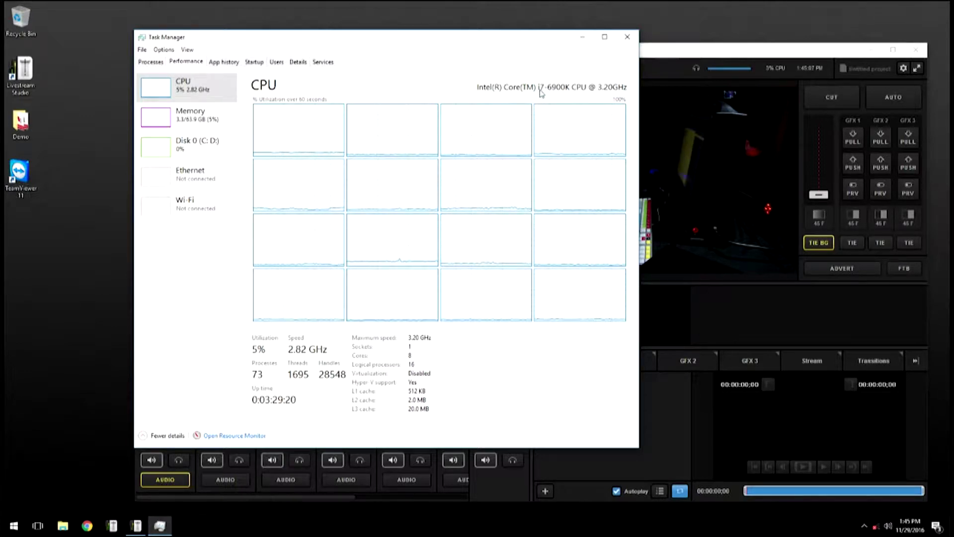
{"action": "left_click", "coordinate": [627, 37]}
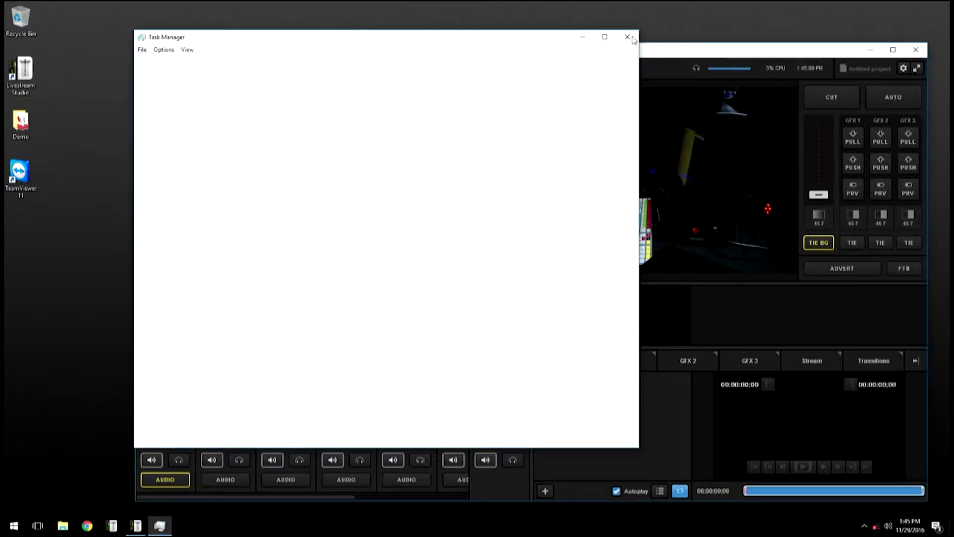
{"action": "key", "text": "F11"}
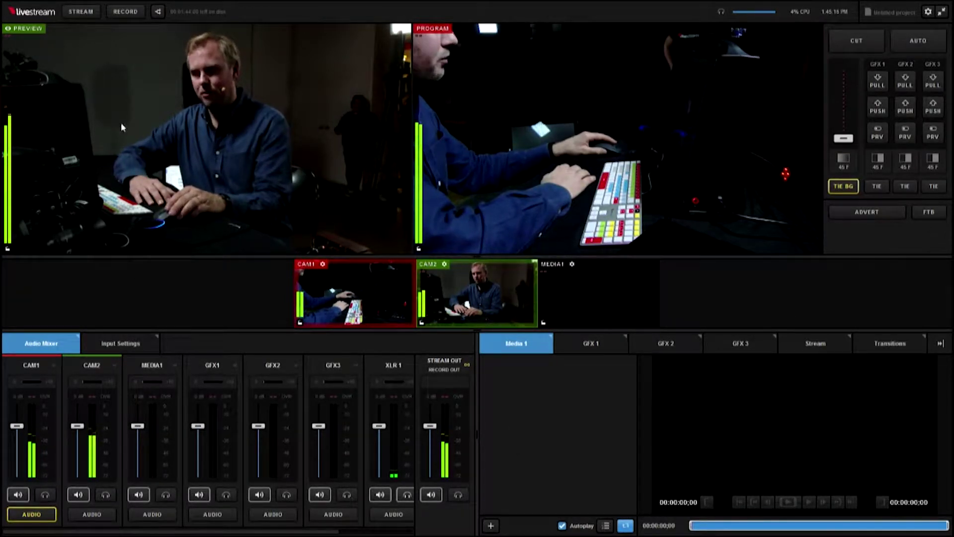
Cut to the preview camera and auto-dissolve back, then keep Livestream as the streaming provider
{"action": "key", "text": "space"}
{"action": "key", "text": "Return"}
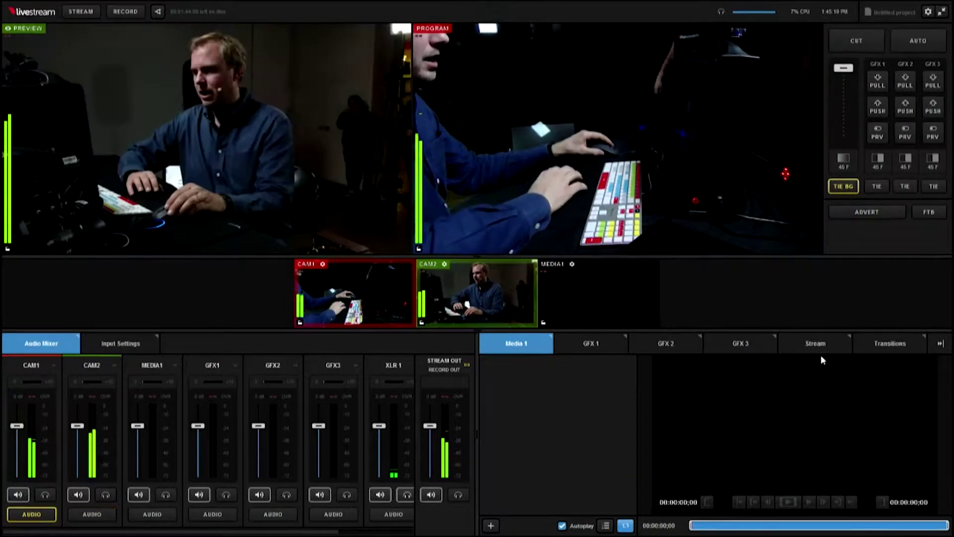
{"action": "left_click", "coordinate": [817, 345]}
{"action": "left_click", "coordinate": [862, 363]}
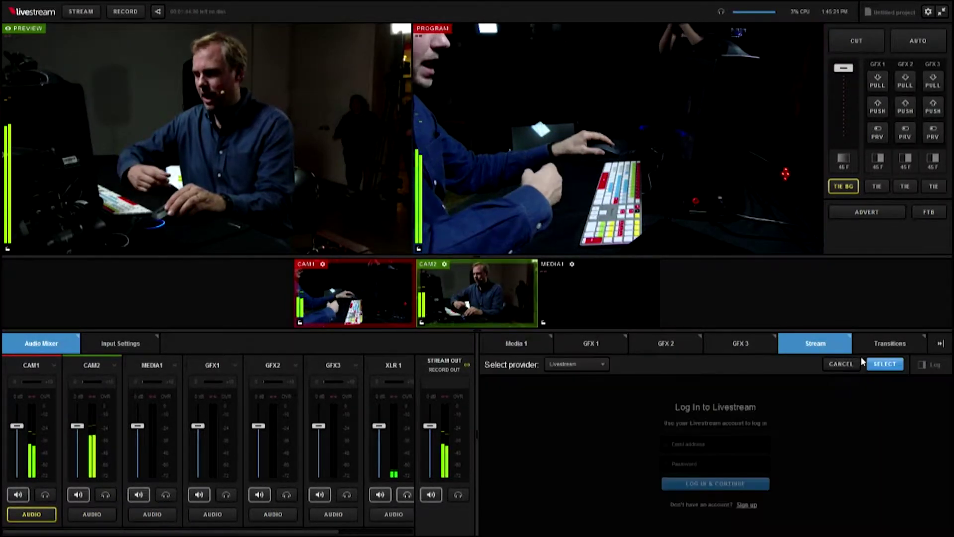
{"action": "left_click", "coordinate": [551, 363]}
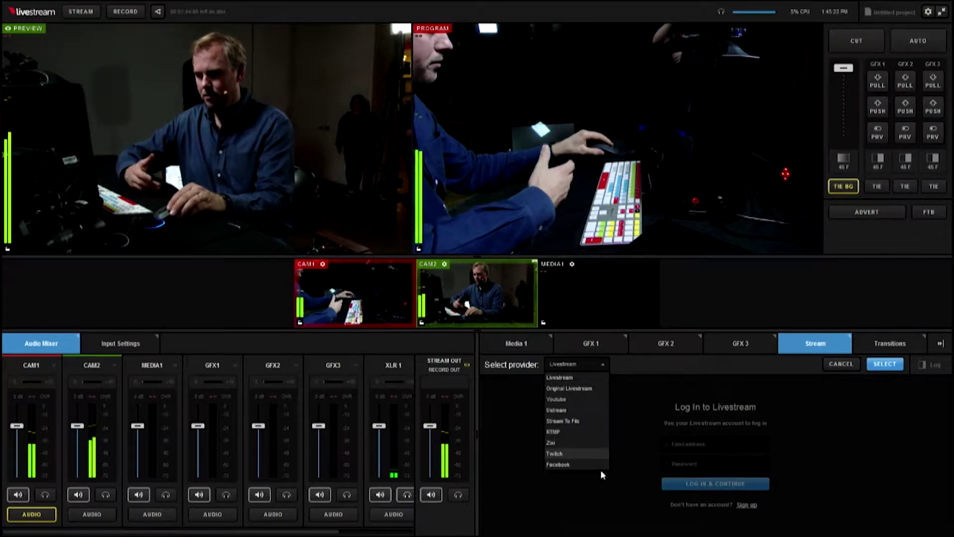
{"action": "left_click", "coordinate": [848, 368]}
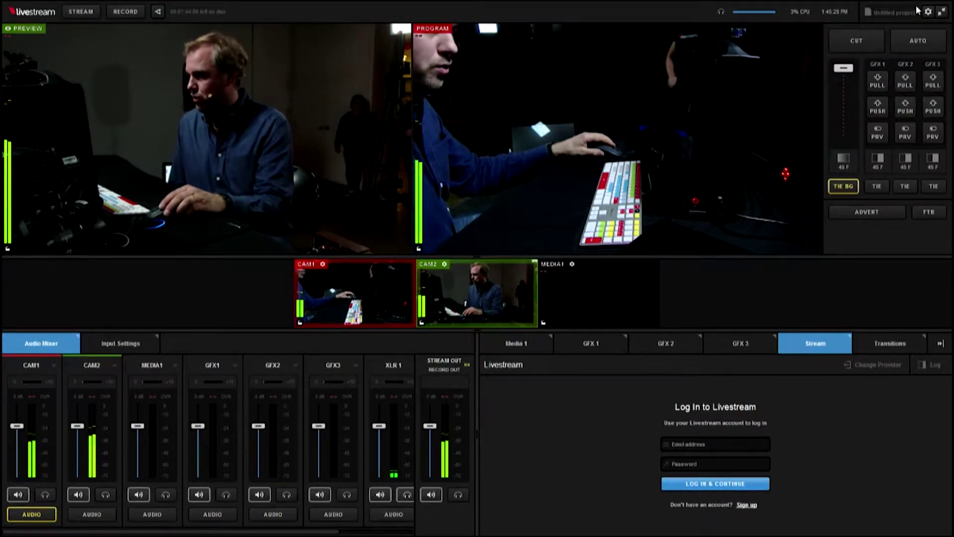
{"action": "left_click", "coordinate": [928, 11]}
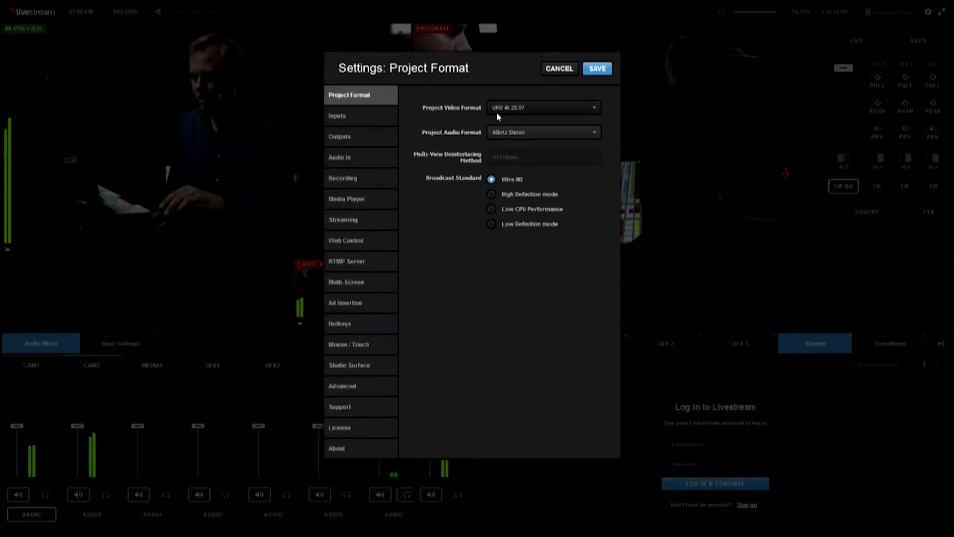
{"action": "left_click", "coordinate": [511, 111]}
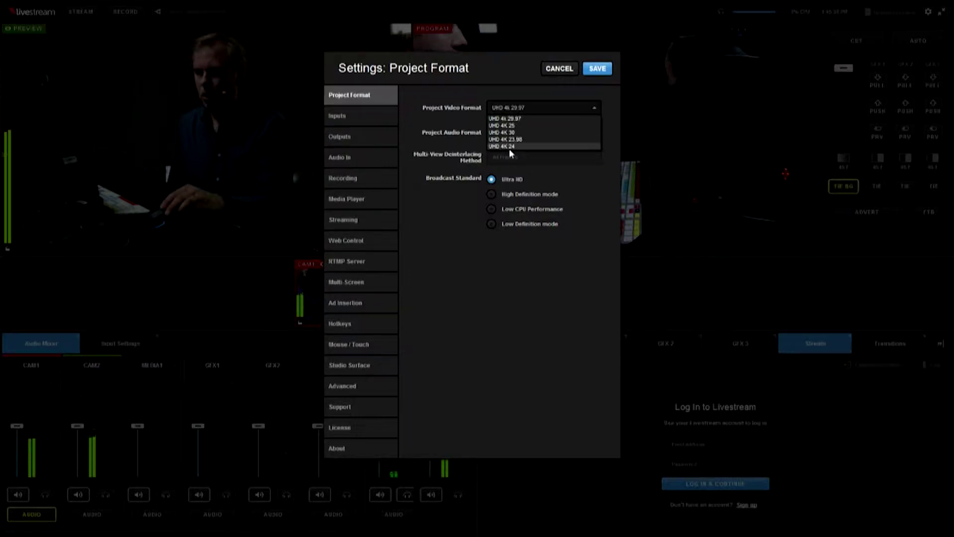
{"action": "left_click", "coordinate": [506, 98]}
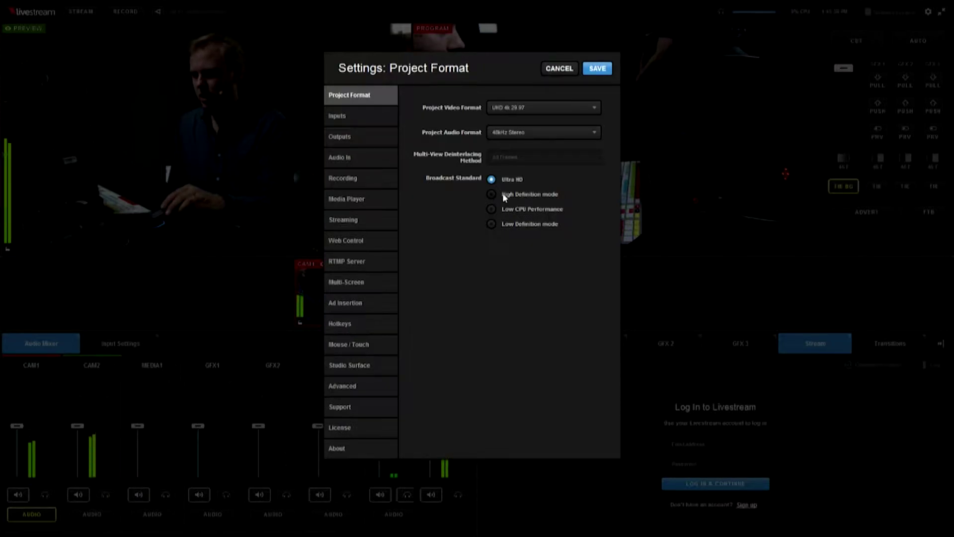
{"action": "left_click", "coordinate": [503, 194]}
{"action": "left_click", "coordinate": [513, 106]}
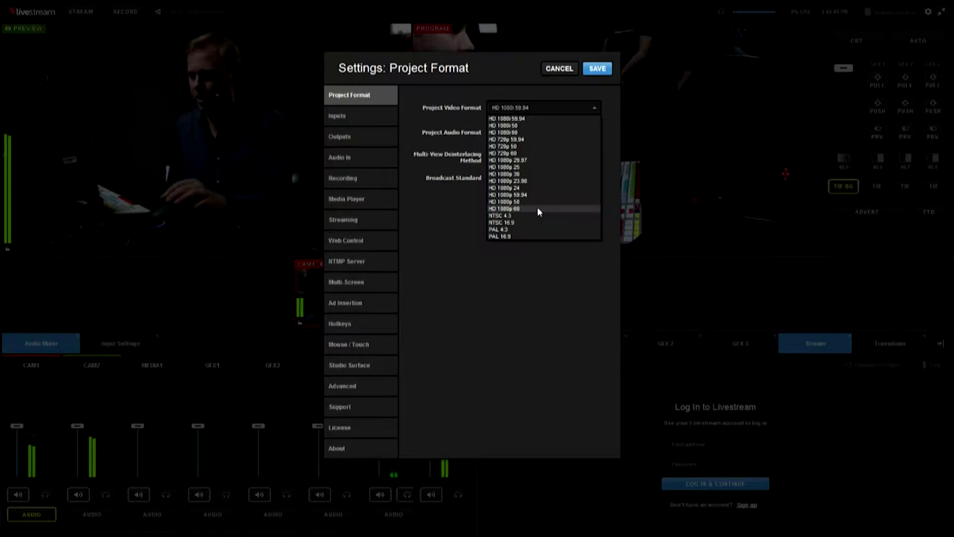
{"action": "left_click", "coordinate": [517, 119]}
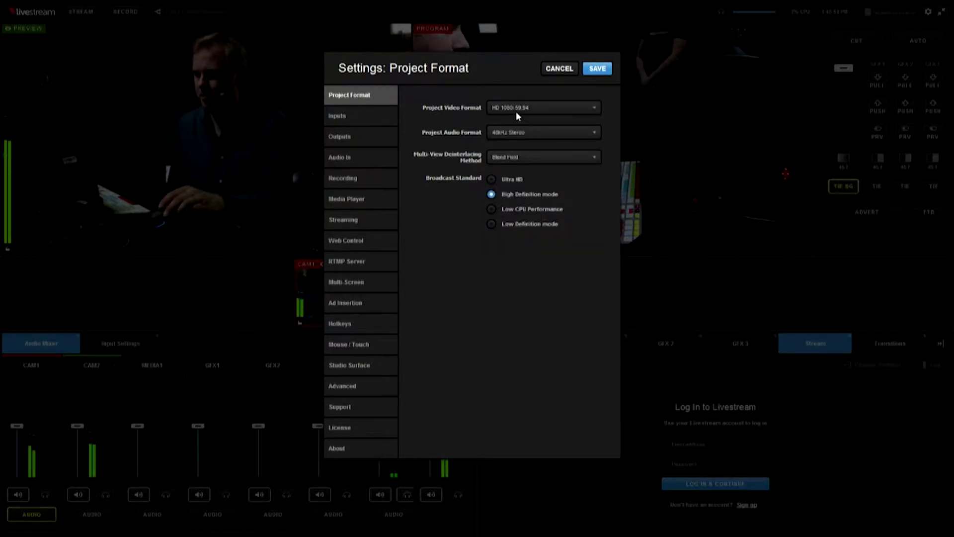
{"action": "left_click", "coordinate": [558, 69]}
{"action": "left_click", "coordinate": [941, 11]}
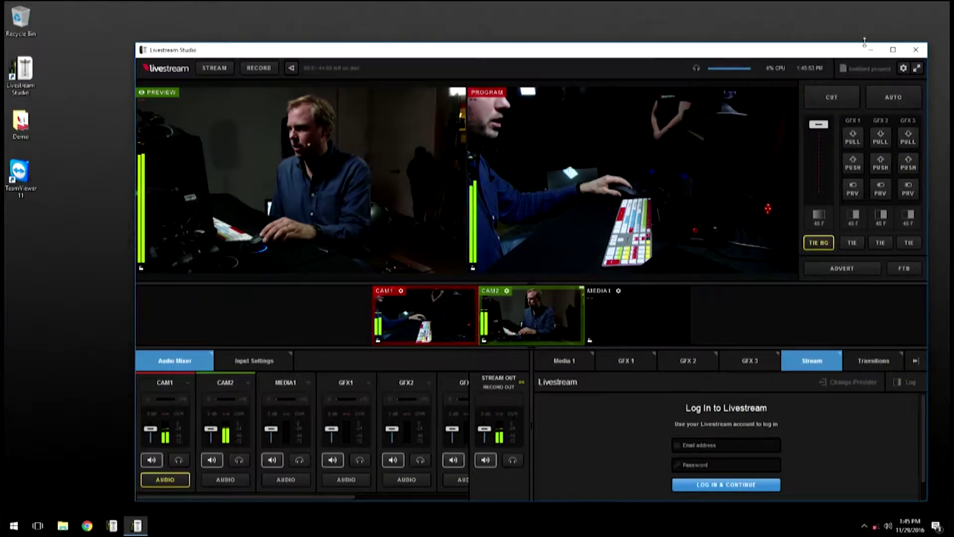
{"action": "left_click", "coordinate": [893, 50]}
{"action": "left_click", "coordinate": [928, 12]}
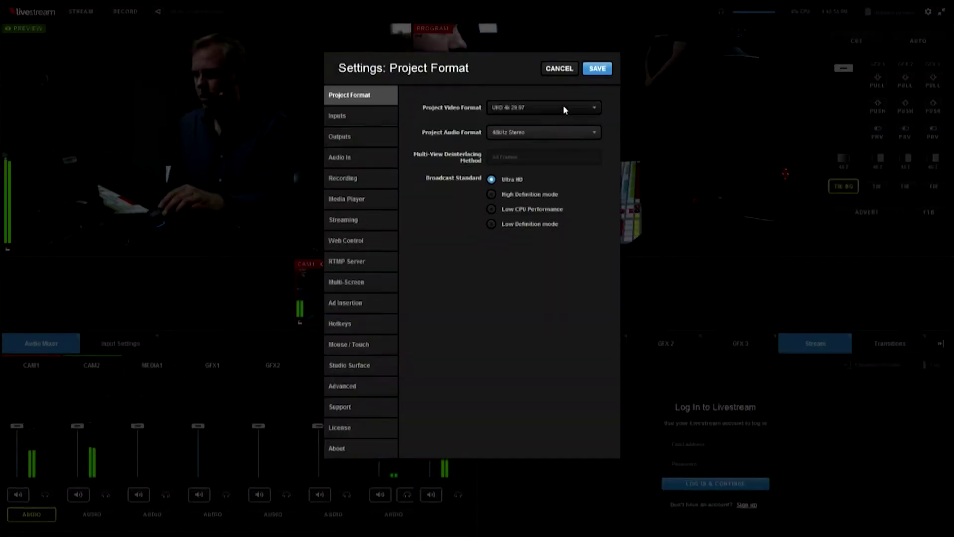
{"action": "left_click", "coordinate": [550, 72]}
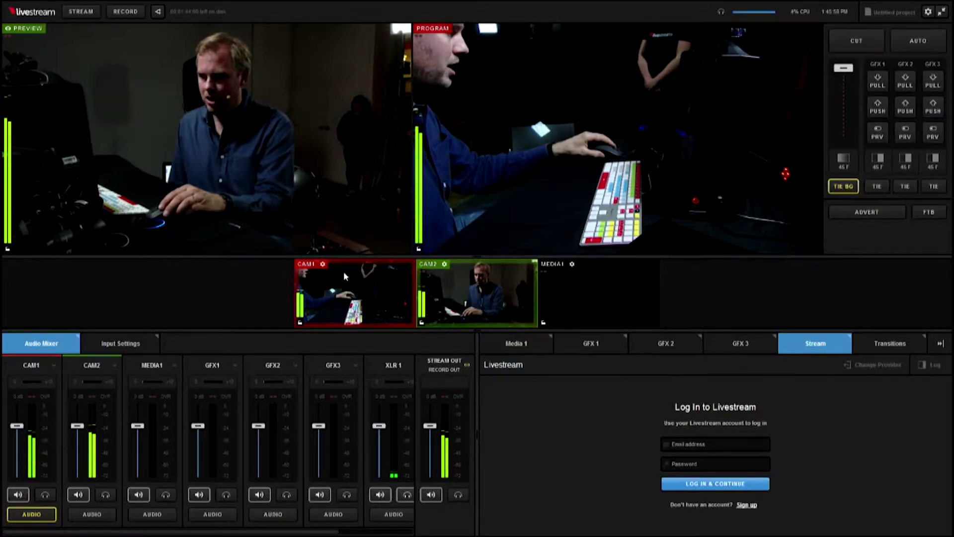
Show CAM1's Convert input settings, then cut and auto-dissolve between CAM1 and CAM2 twice
{"action": "left_click", "coordinate": [323, 265]}
{"action": "left_click", "coordinate": [36, 419]}
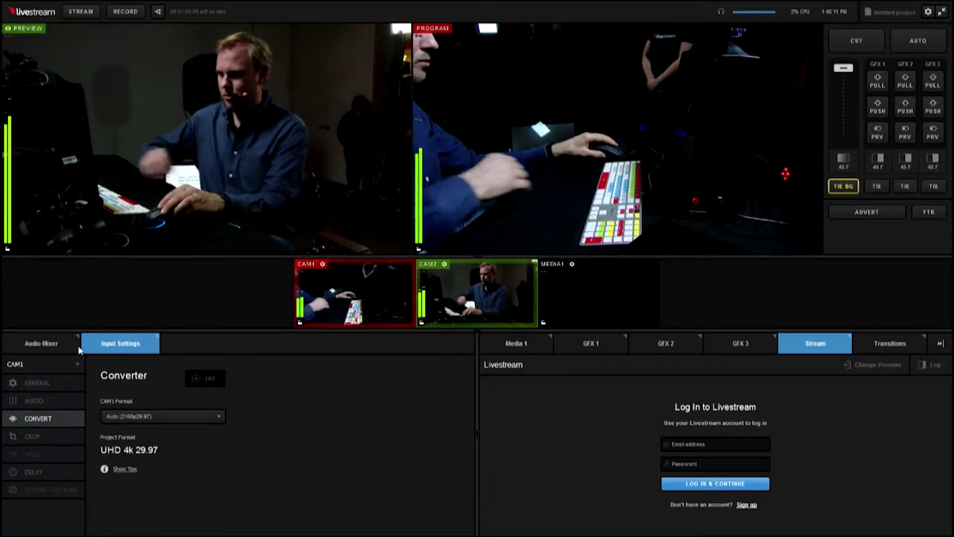
{"action": "key", "text": "space"}
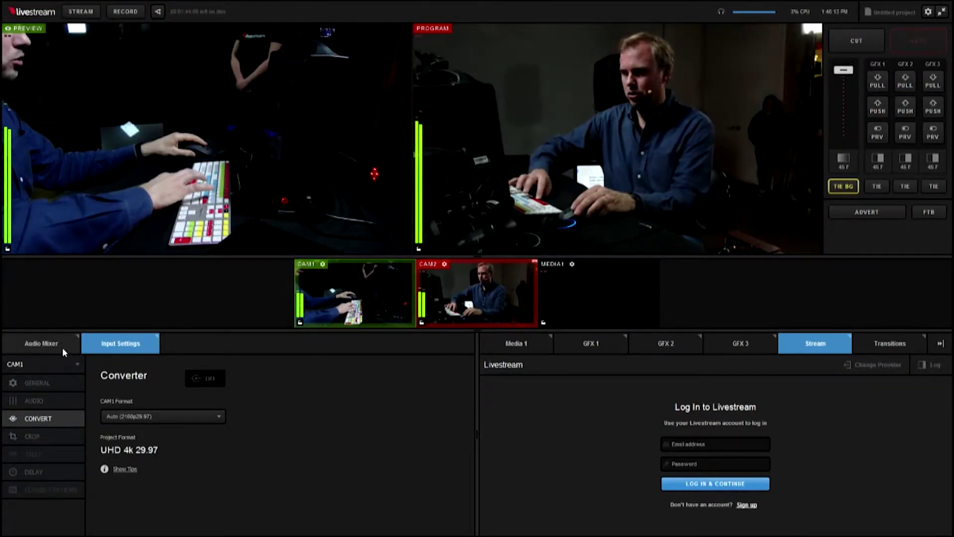
{"action": "key", "text": "Return"}
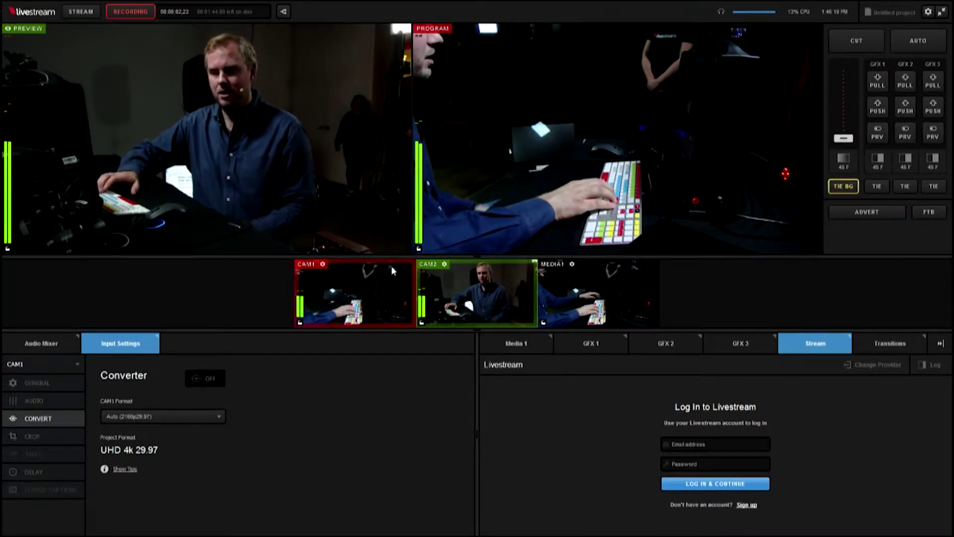
{"action": "key", "text": "space"}
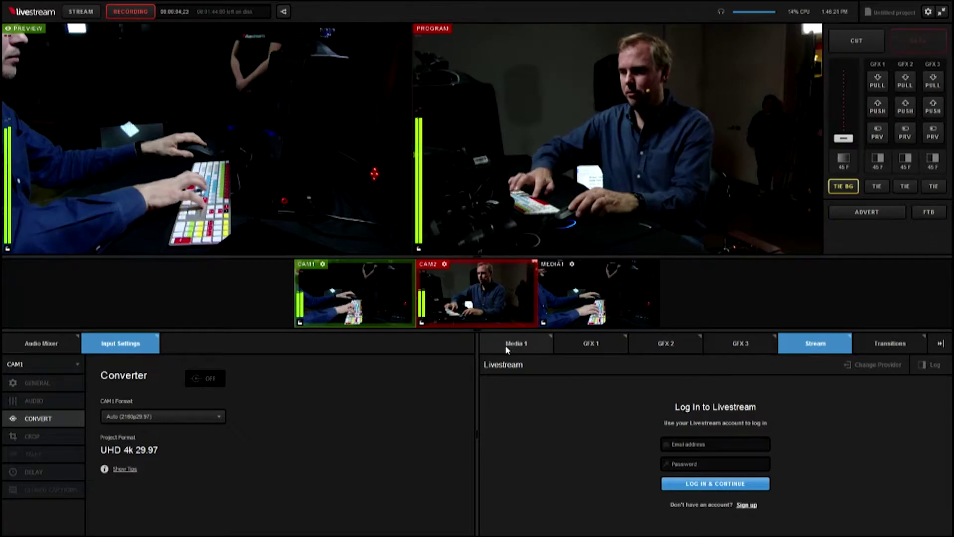
{"action": "key", "text": "Return"}
Stop recording, air the recorded Media 1 clip from about 13:46:20, and load CAM1 into preview
{"action": "left_click", "coordinate": [505, 345]}
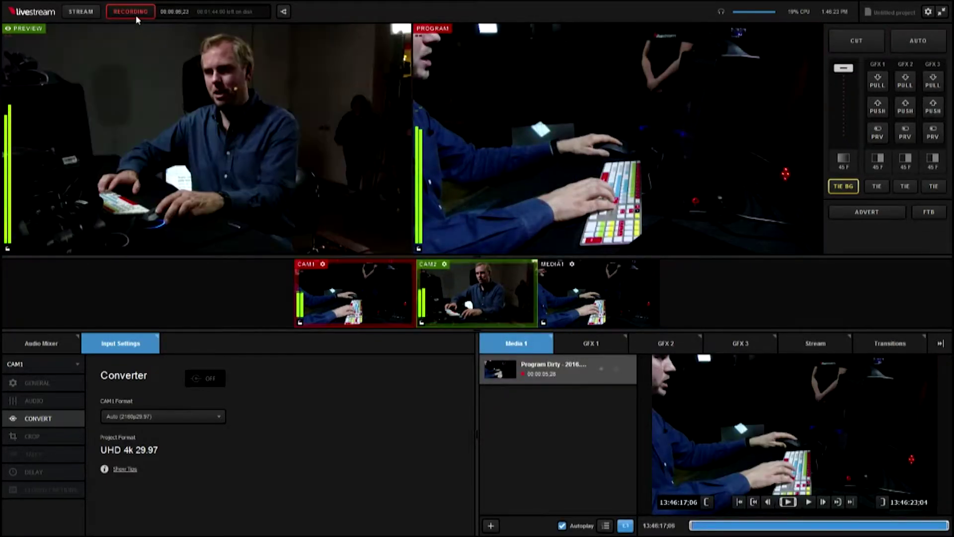
{"action": "left_click", "coordinate": [136, 15]}
{"action": "left_click_drag", "start_coordinate": [724, 528], "coordinate": [829, 531]}
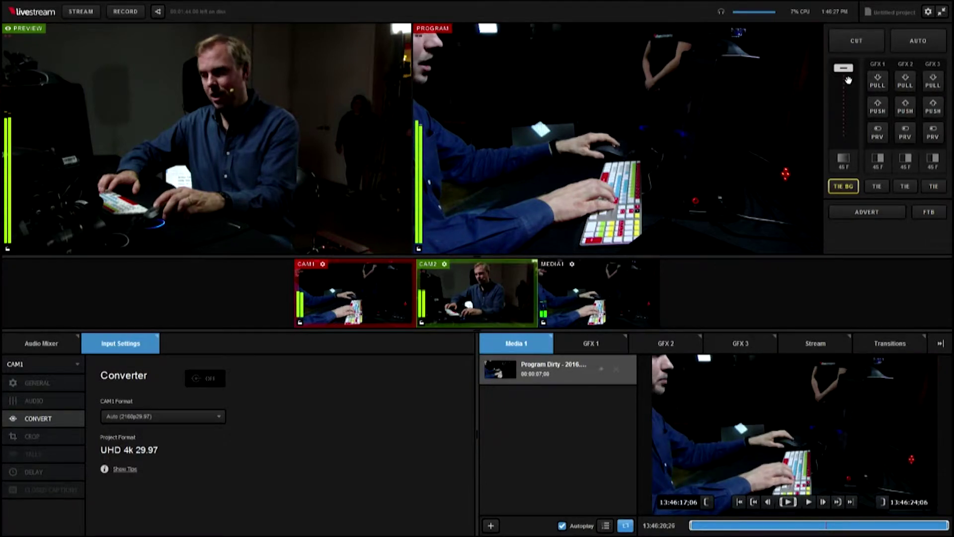
{"action": "left_click", "coordinate": [586, 306]}
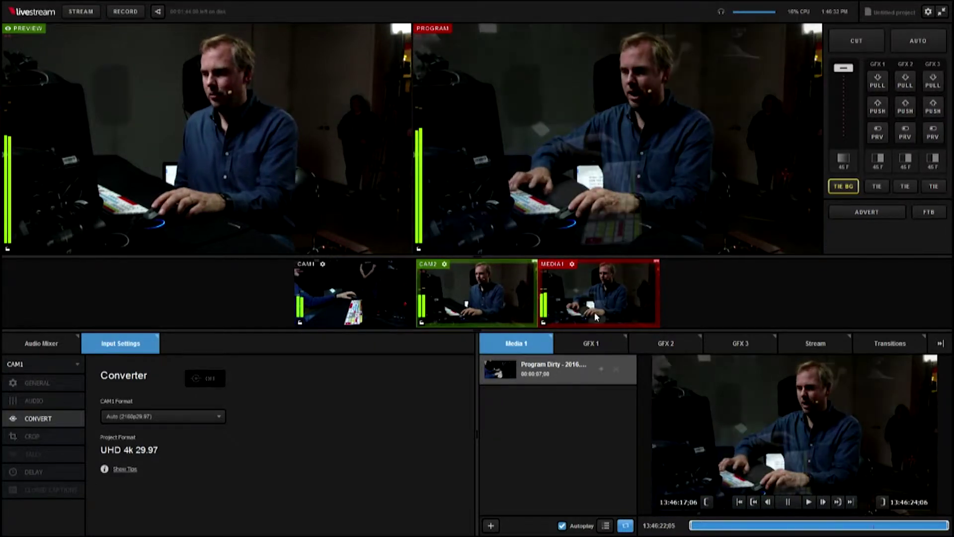
{"action": "left_click", "coordinate": [338, 298]}
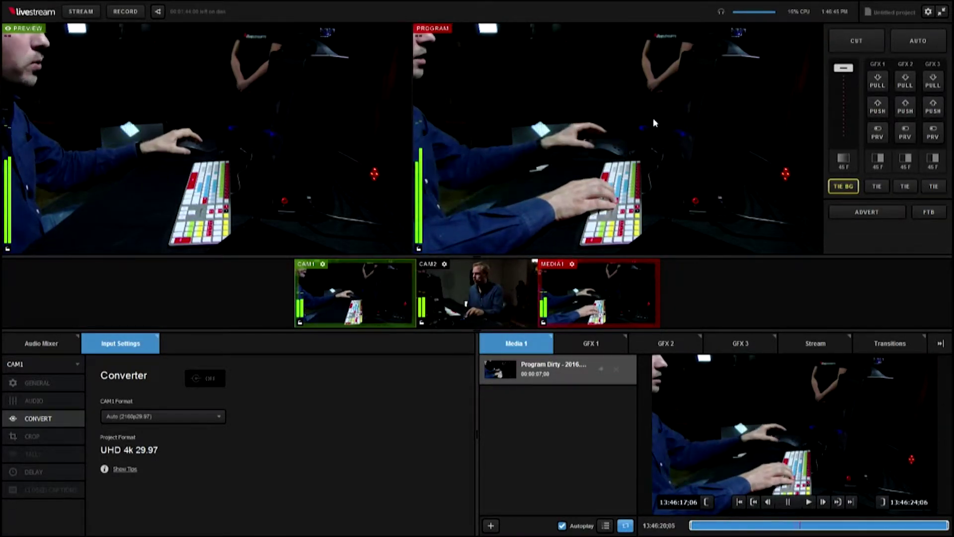
{"action": "left_click", "coordinate": [928, 11]}
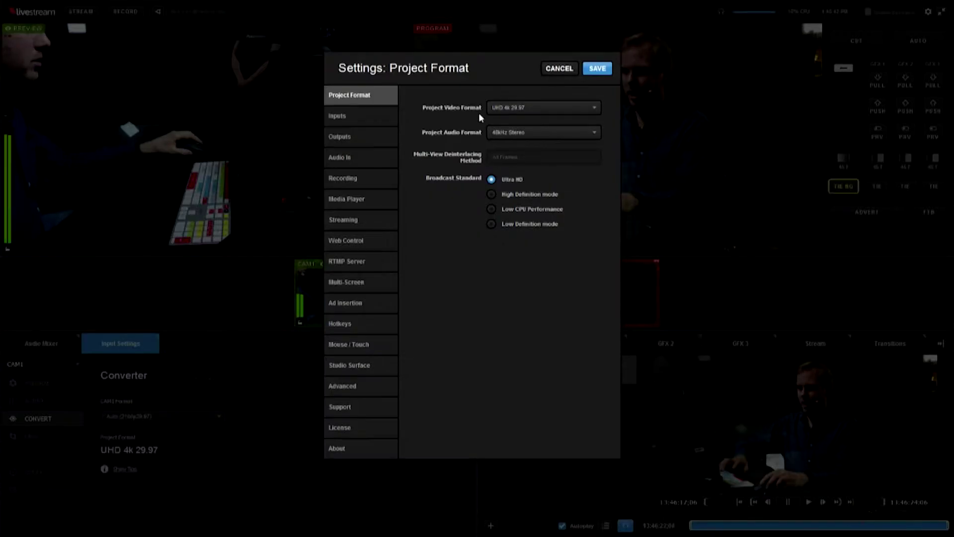
Set the broadcast standard to Low CPU Performance (720p 30) and save the project format
{"action": "left_click", "coordinate": [526, 196]}
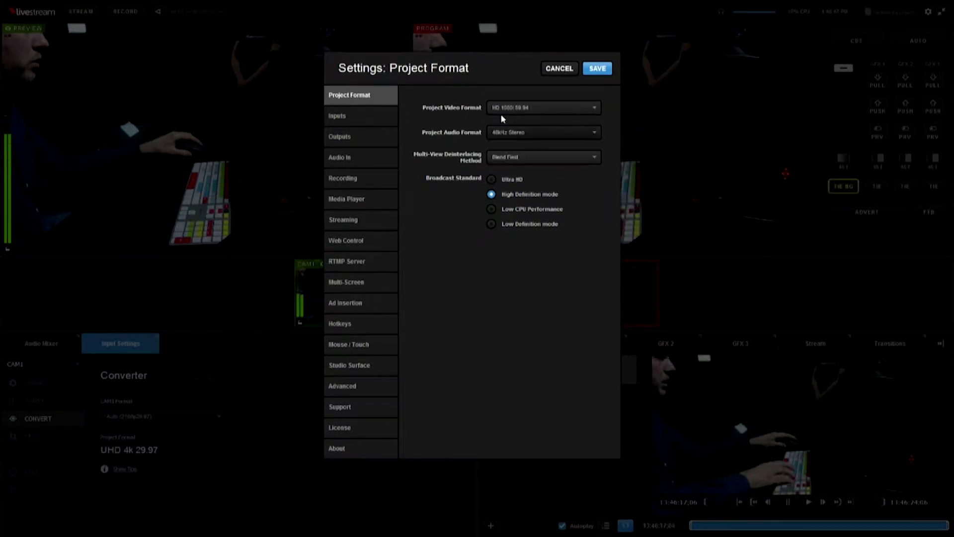
{"action": "left_click", "coordinate": [514, 210]}
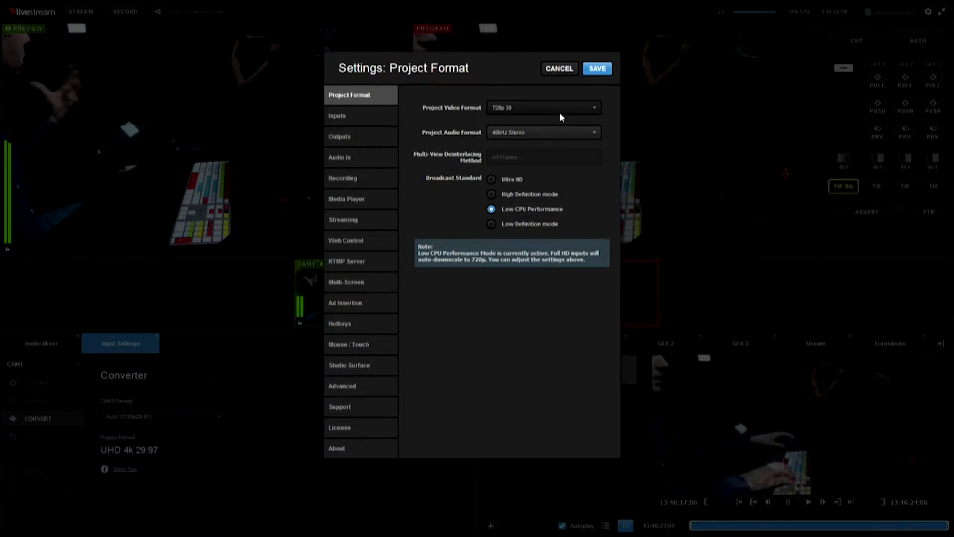
{"action": "left_click", "coordinate": [597, 69]}
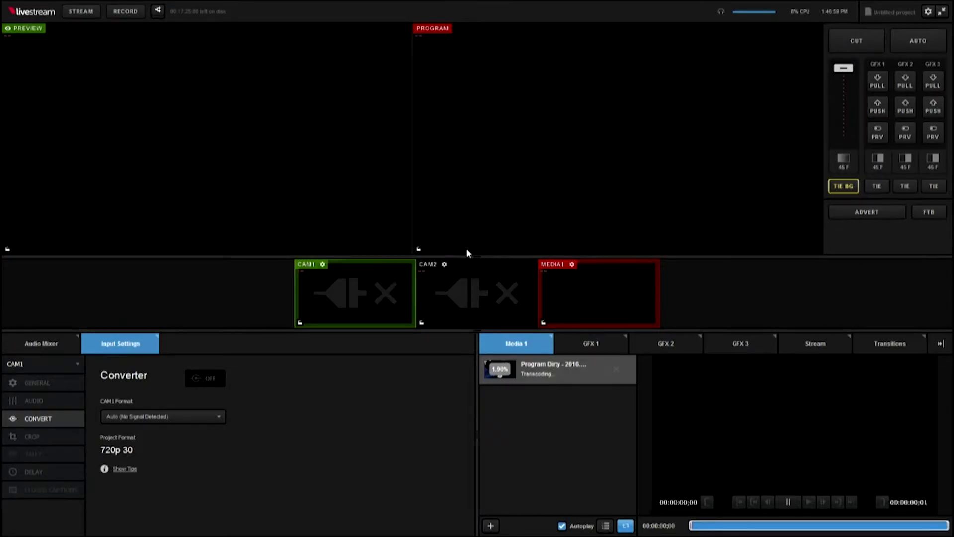
Remove the transcoding clip from Media 1 and show CAM1's Crop settings
{"action": "left_click", "coordinate": [620, 369]}
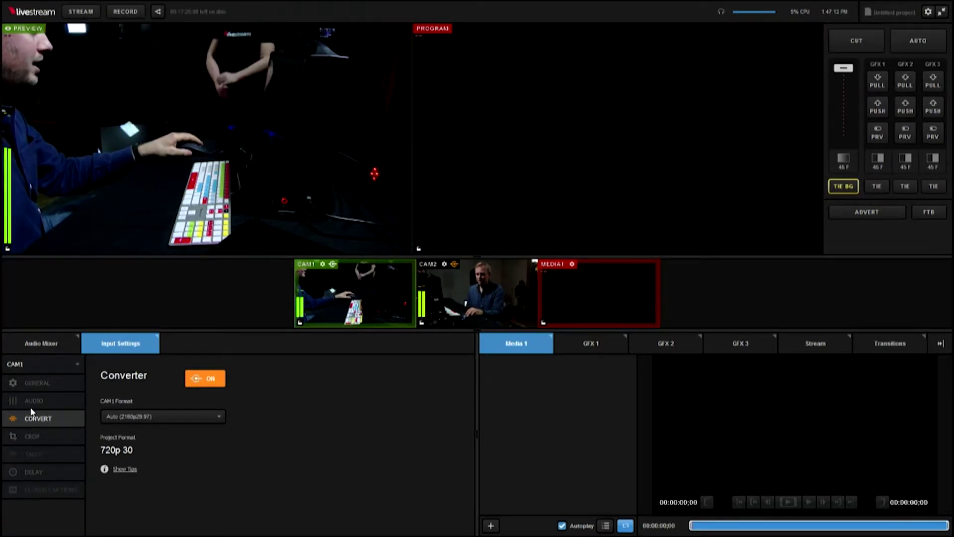
{"action": "left_click", "coordinate": [48, 436]}
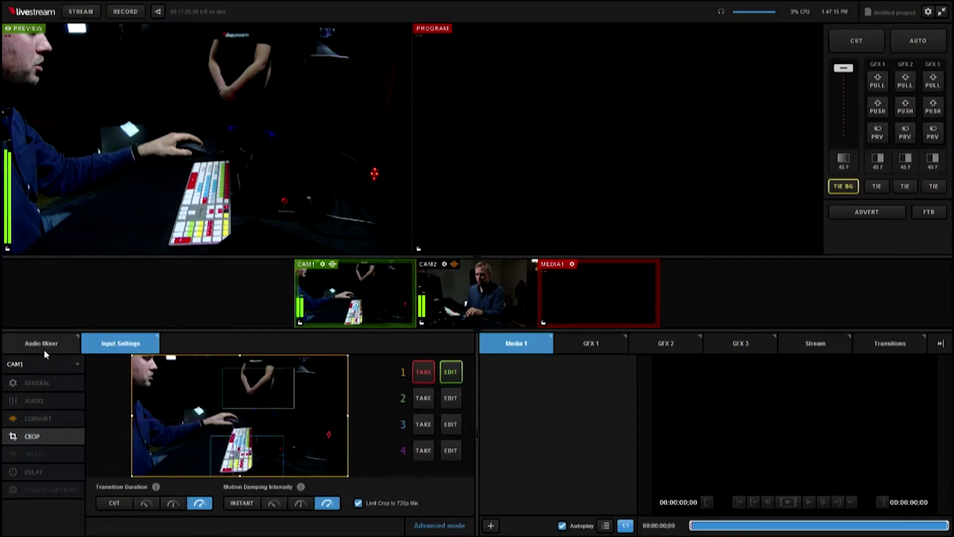
Choose CAM2 as the input in Crop settings to show its feed and crop presets
{"action": "left_click", "coordinate": [44, 348]}
{"action": "left_click", "coordinate": [117, 343]}
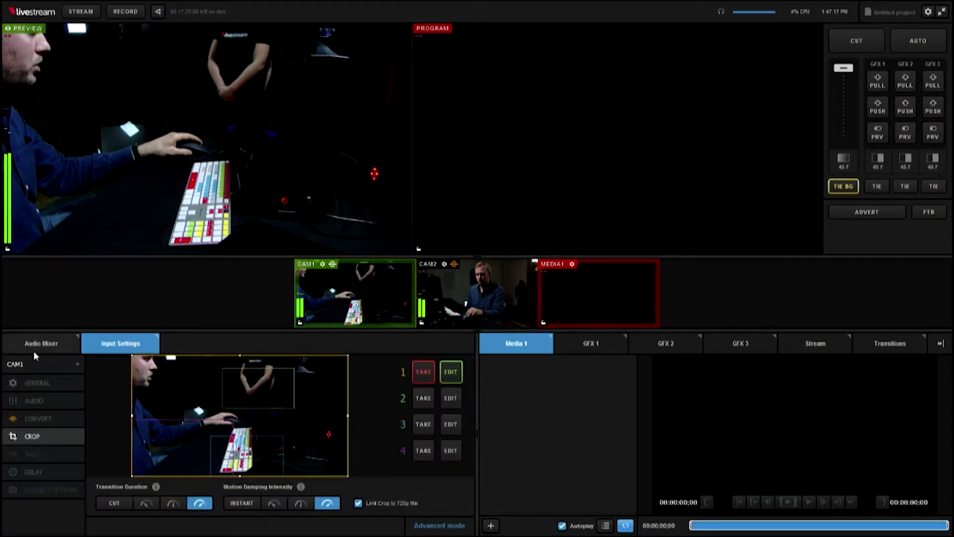
{"action": "left_click", "coordinate": [28, 365]}
{"action": "left_click", "coordinate": [34, 401]}
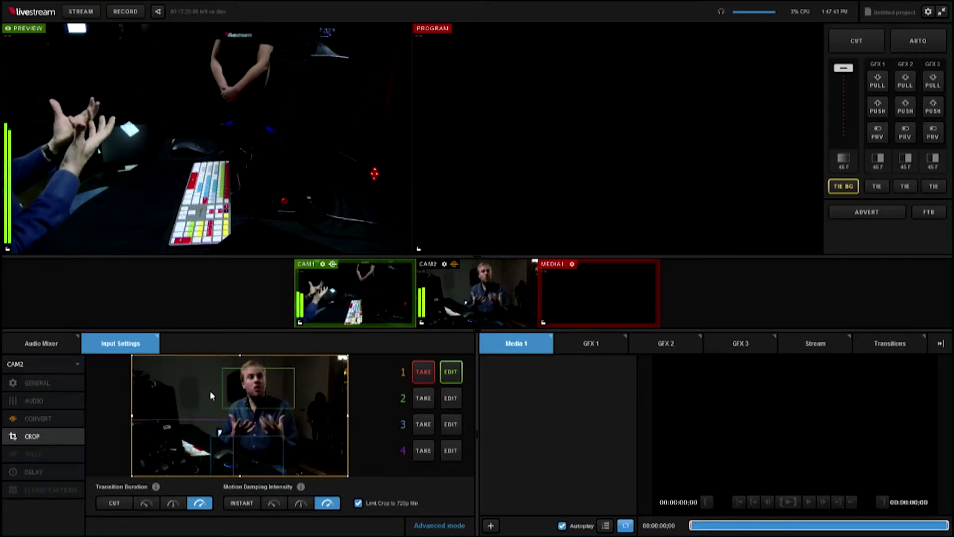
Put CAM2 on program, reposition crop boxes 2, 3 and 4, and set crop transitions to Cut
{"action": "left_click", "coordinate": [460, 304]}
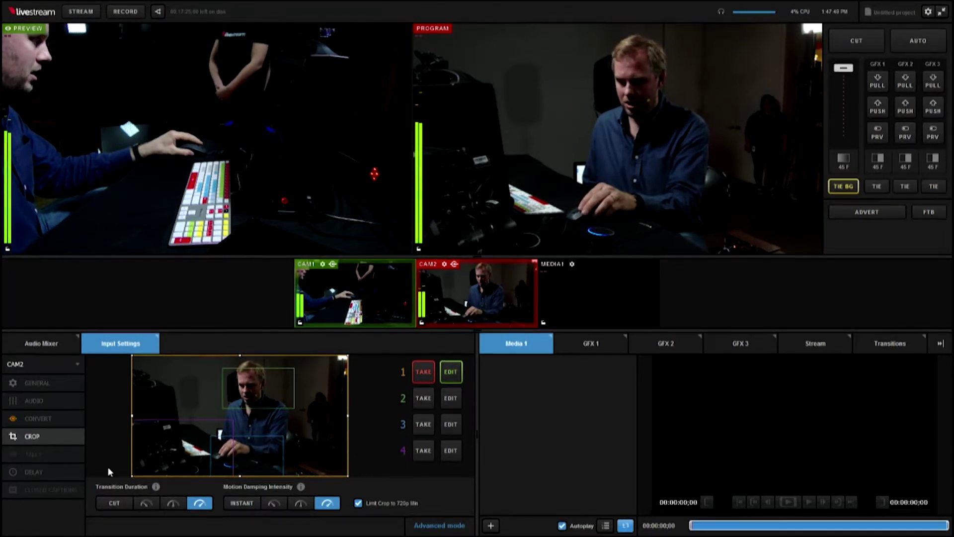
{"action": "left_click", "coordinate": [454, 398]}
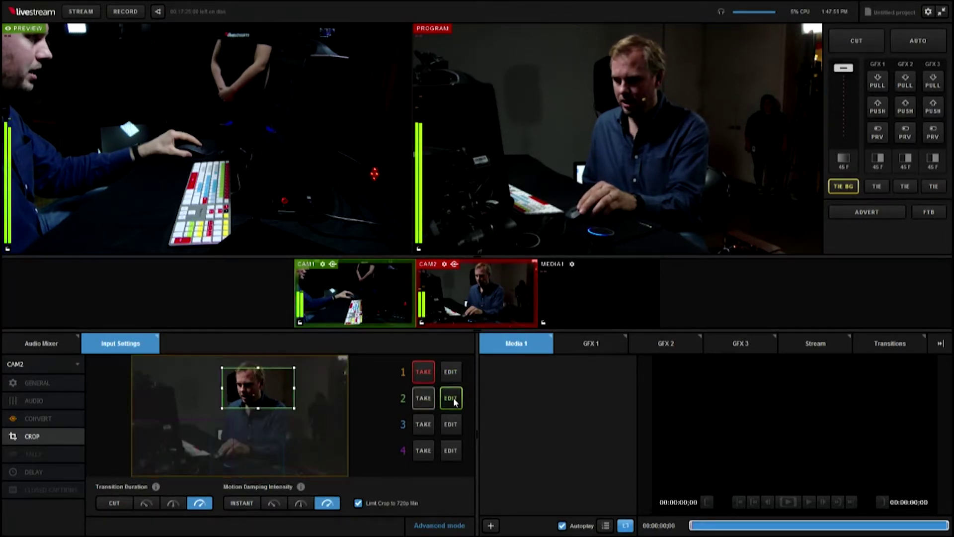
{"action": "mouse_move", "coordinate": [253, 395]}
{"action": "left_mouse_down"}
{"action": "mouse_move", "coordinate": [252, 414]}
{"action": "mouse_move", "coordinate": [245, 394]}
{"action": "left_mouse_up"}
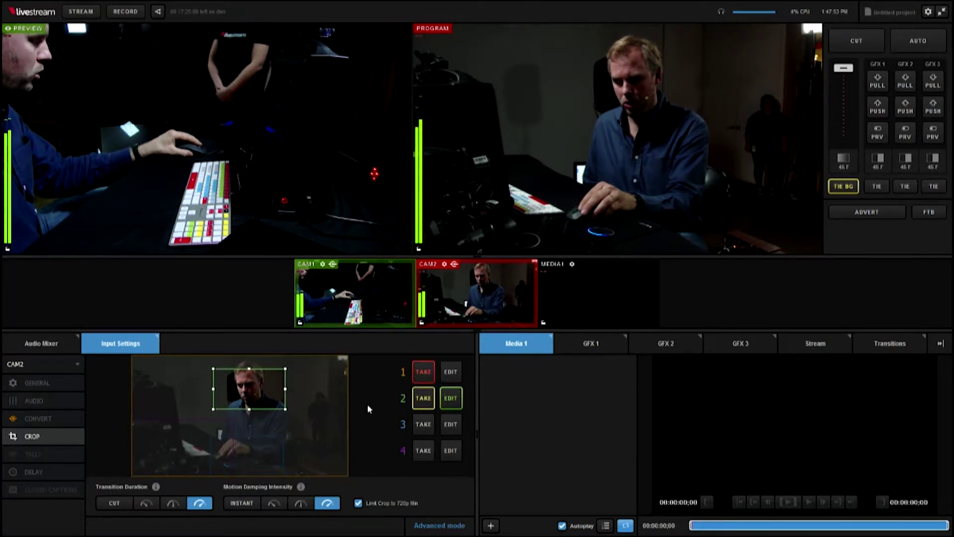
{"action": "left_click", "coordinate": [442, 423]}
{"action": "left_click_drag", "start_coordinate": [240, 460], "coordinate": [242, 464]}
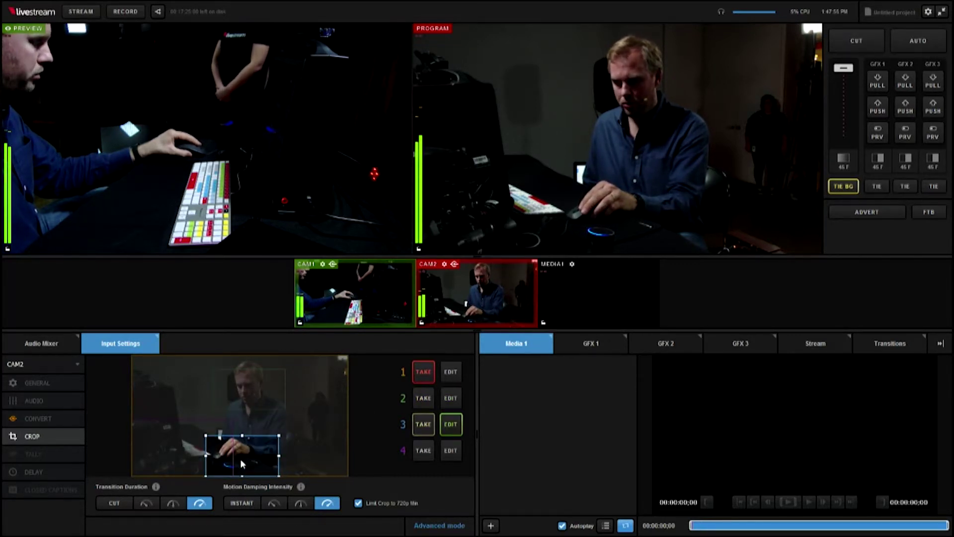
{"action": "left_click", "coordinate": [449, 456]}
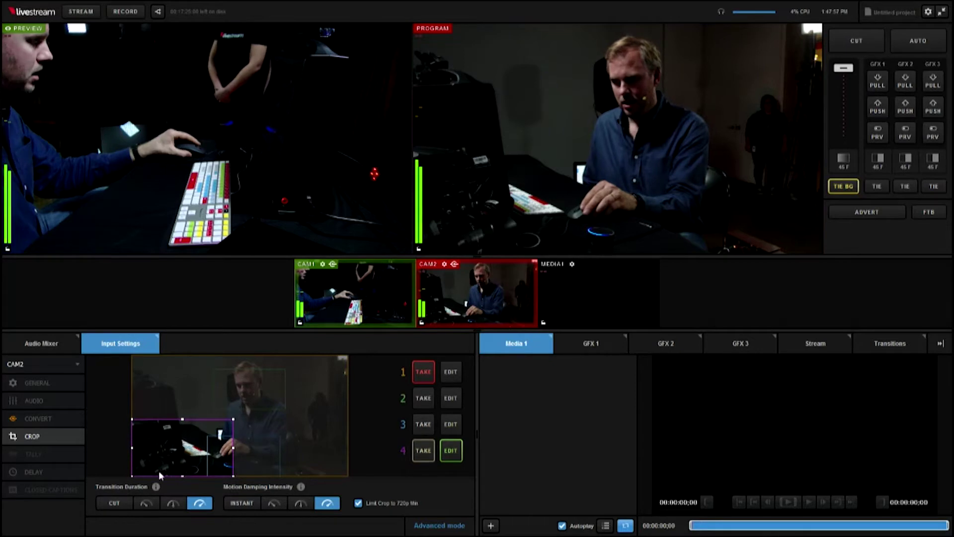
{"action": "left_click_drag", "start_coordinate": [168, 434], "coordinate": [160, 453]}
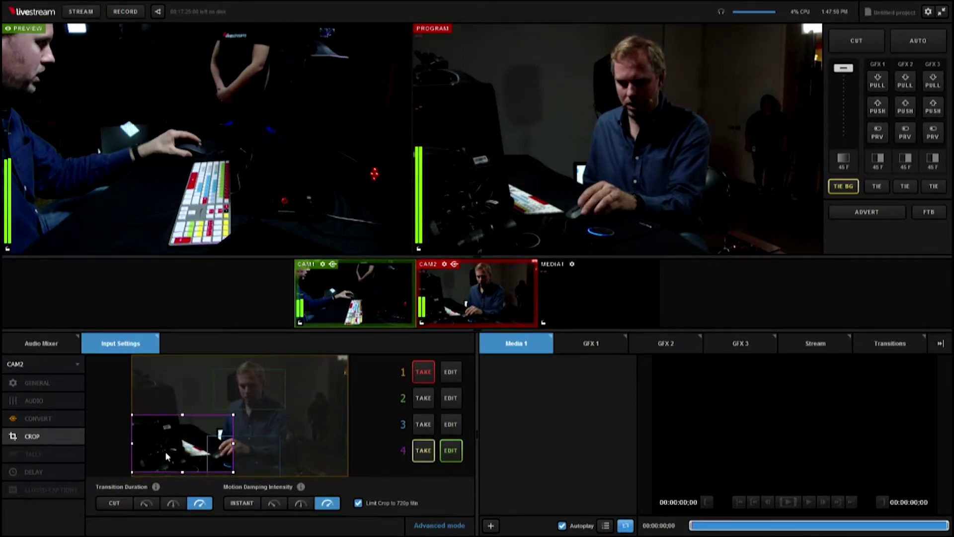
{"action": "left_click", "coordinate": [112, 506]}
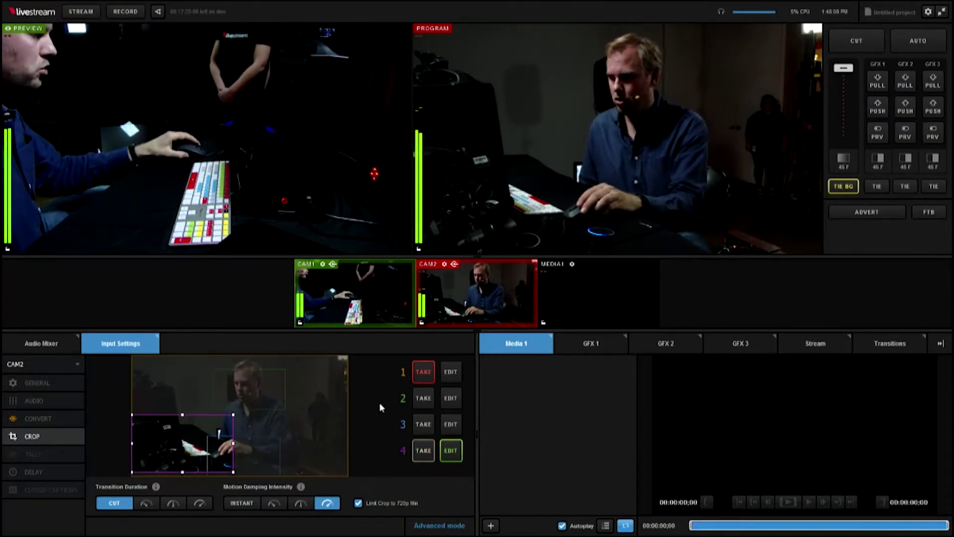
Take CAM2 crop presets 2, 3, 4, 3, 1 and 2 live, then restore the smooth crop transition
{"action": "left_click", "coordinate": [423, 400]}
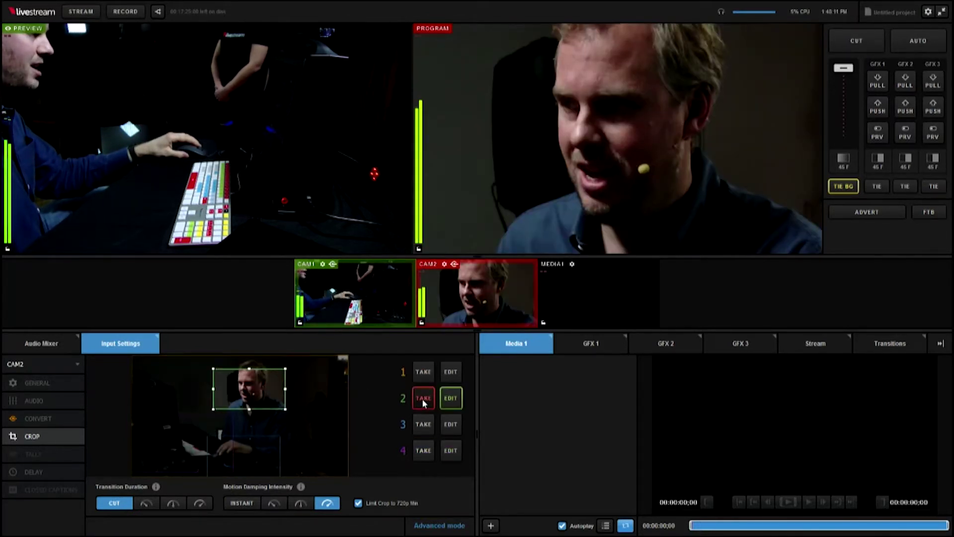
{"action": "left_click", "coordinate": [431, 420]}
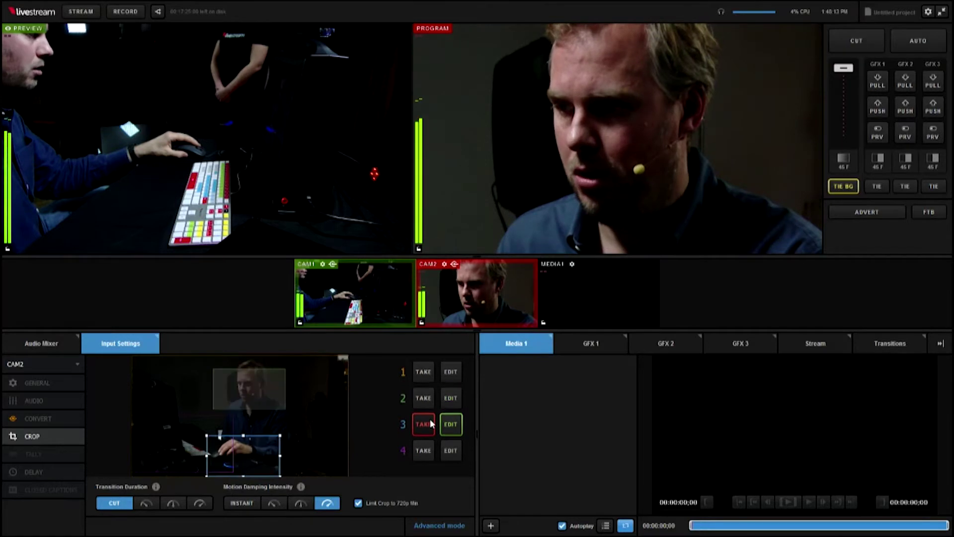
{"action": "left_click", "coordinate": [430, 450]}
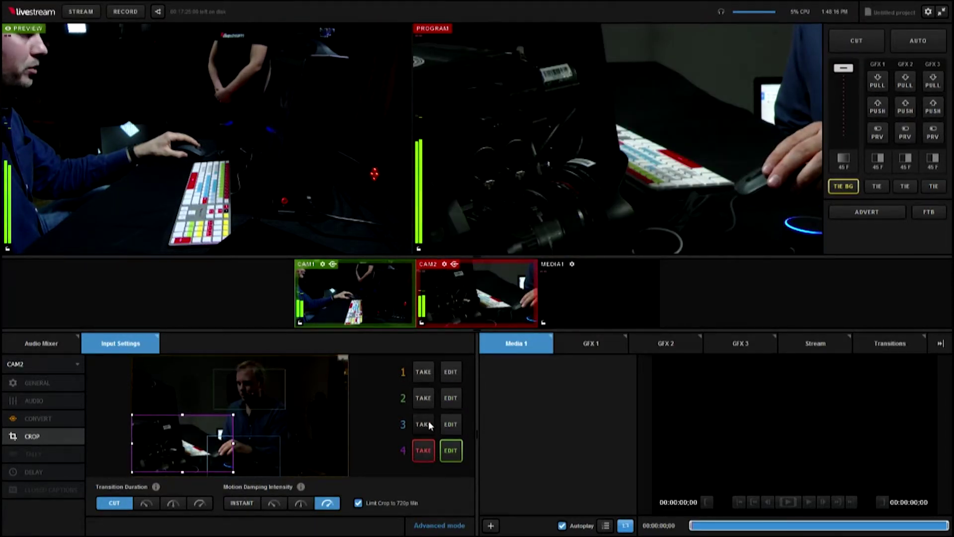
{"action": "left_click", "coordinate": [430, 425]}
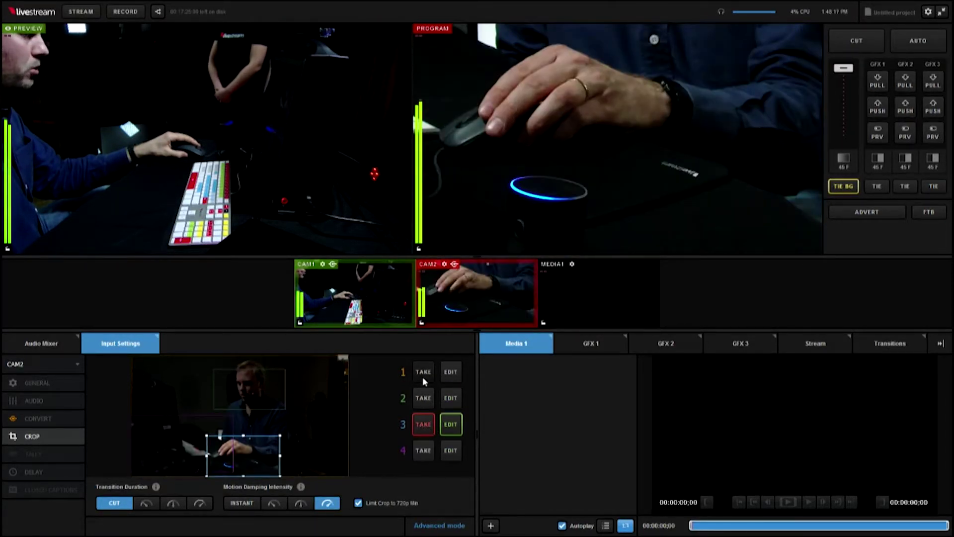
{"action": "left_click", "coordinate": [422, 371]}
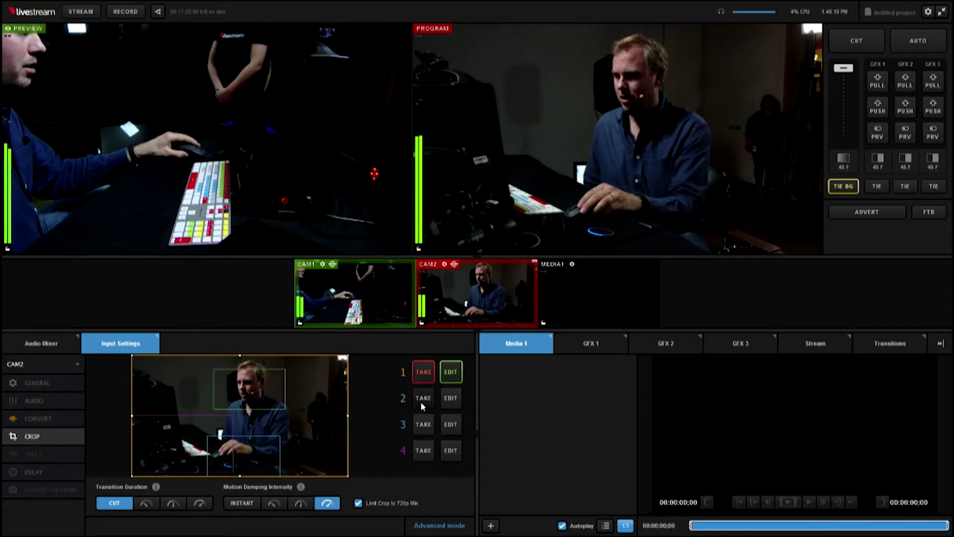
{"action": "left_click", "coordinate": [420, 401]}
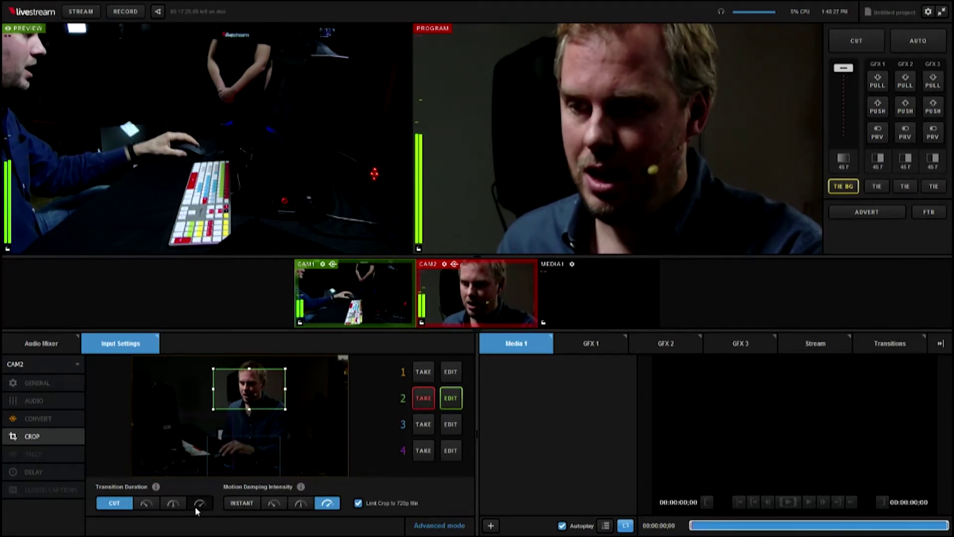
{"action": "left_click", "coordinate": [195, 505]}
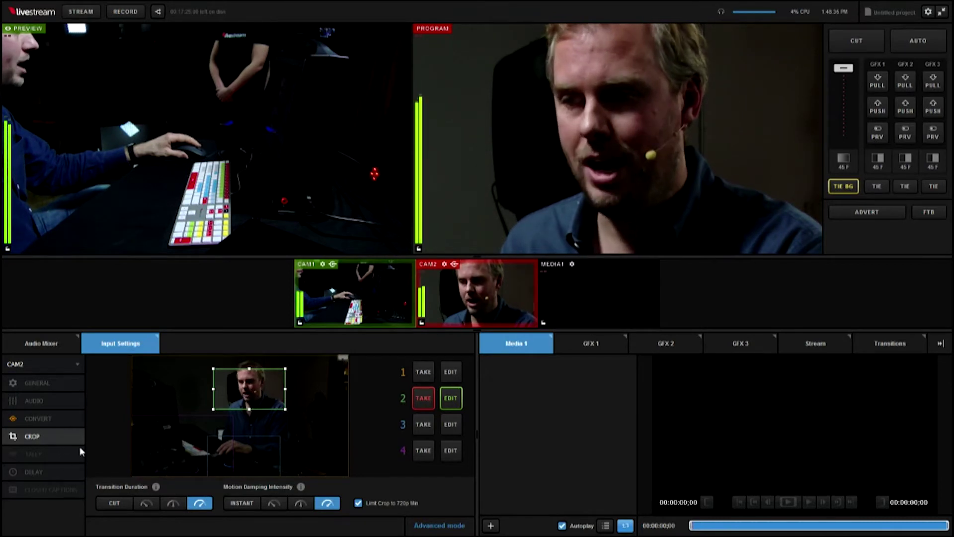
Take CAM2 crop presets live: full-frame 1, close-up 2, hands 3, desk 4, then back to 1
{"action": "left_click", "coordinate": [429, 373]}
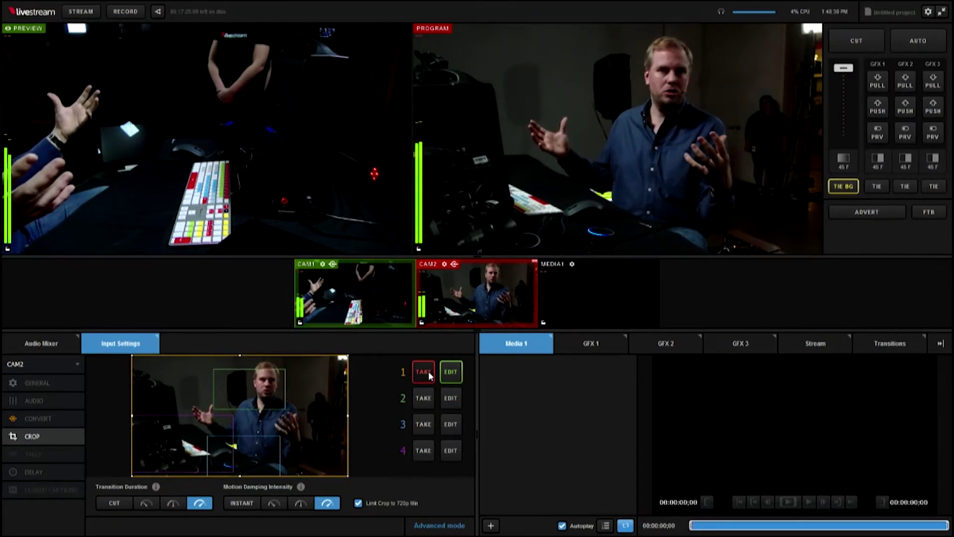
{"action": "left_click", "coordinate": [420, 398]}
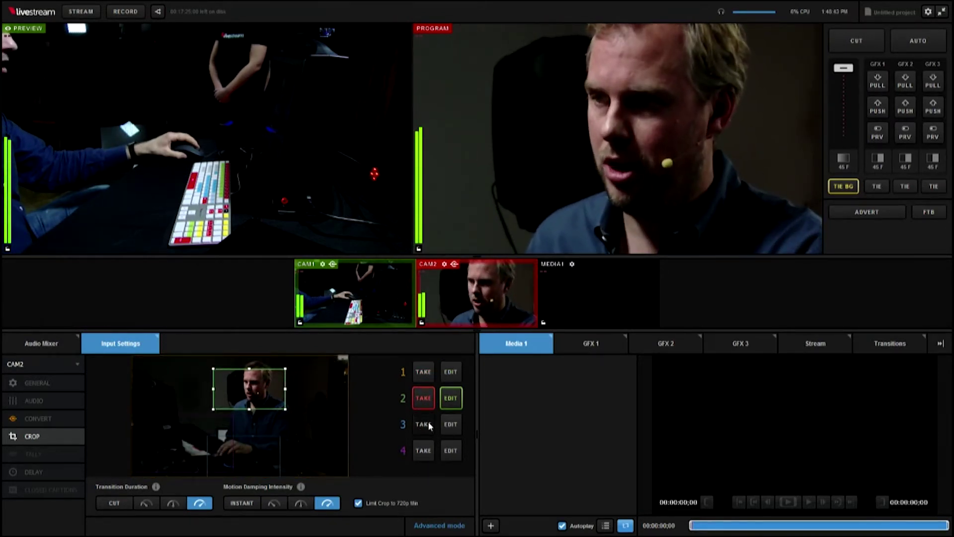
{"action": "left_click", "coordinate": [424, 428]}
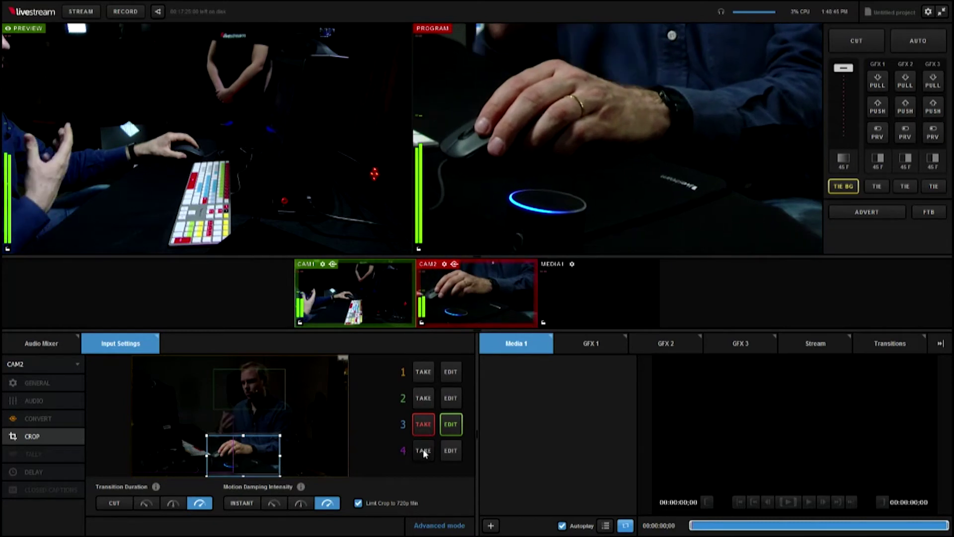
{"action": "left_click", "coordinate": [422, 450]}
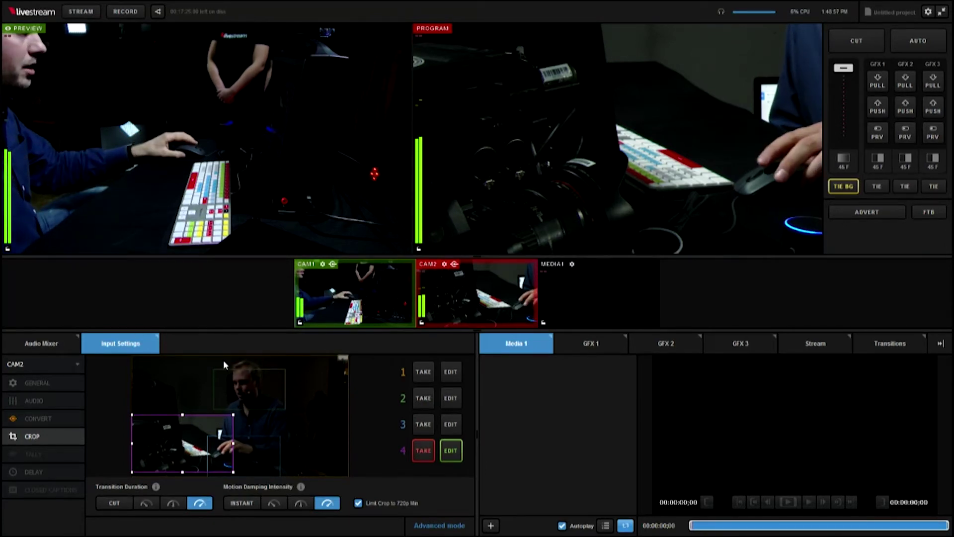
{"action": "left_click", "coordinate": [421, 373]}
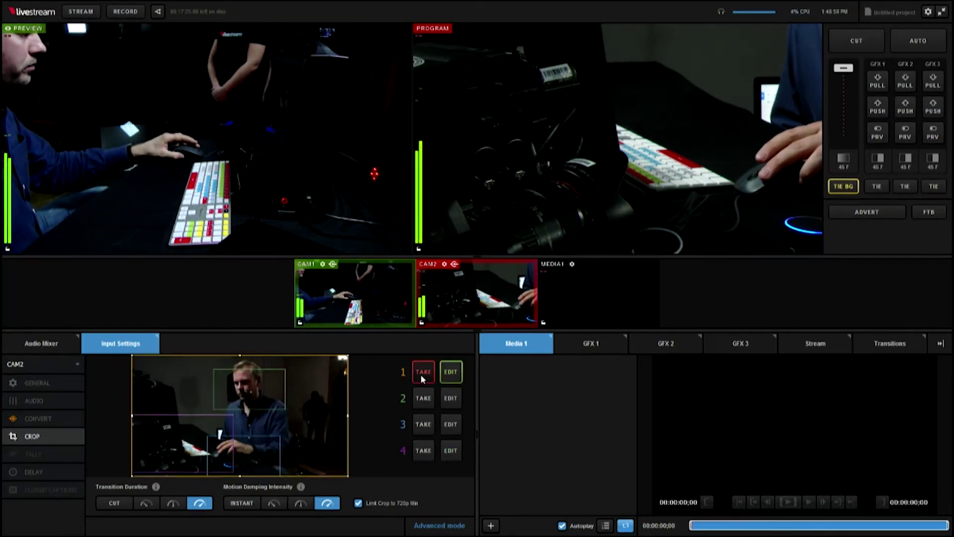